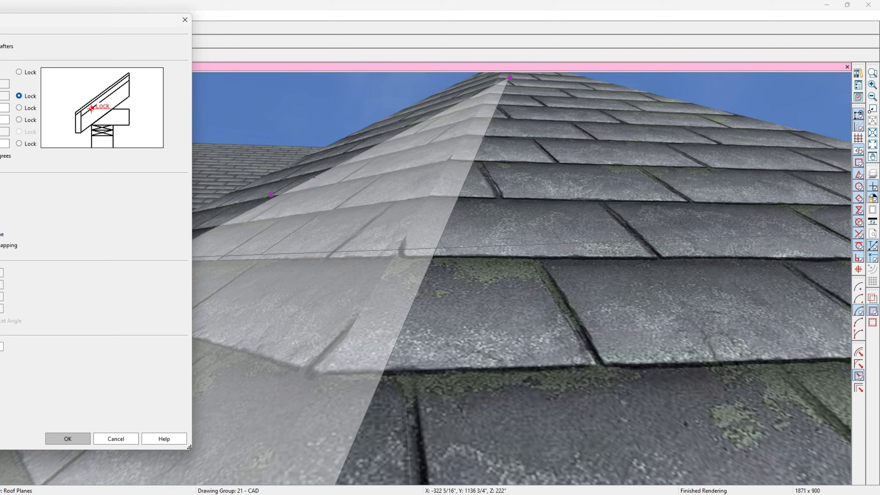
Step: Review the roof plane's eave options, trying Default to Overhang switched off and back on
{"action": "left_click_drag", "start_coordinate": [17, 20], "coordinate": [491, 56]}
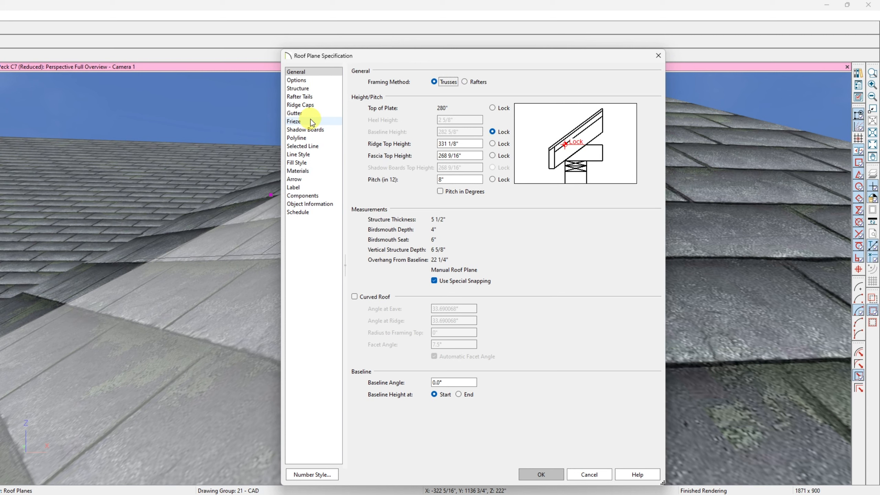
{"action": "left_click", "coordinate": [307, 80]}
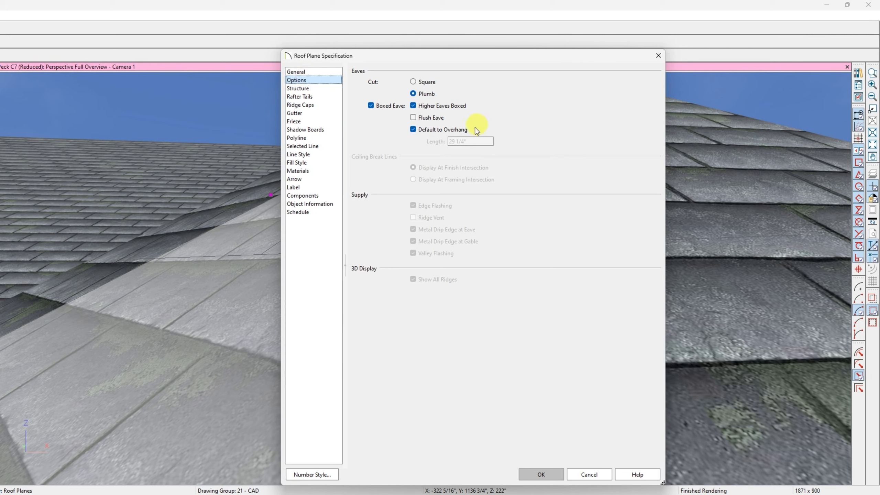
{"action": "left_click", "coordinate": [412, 130]}
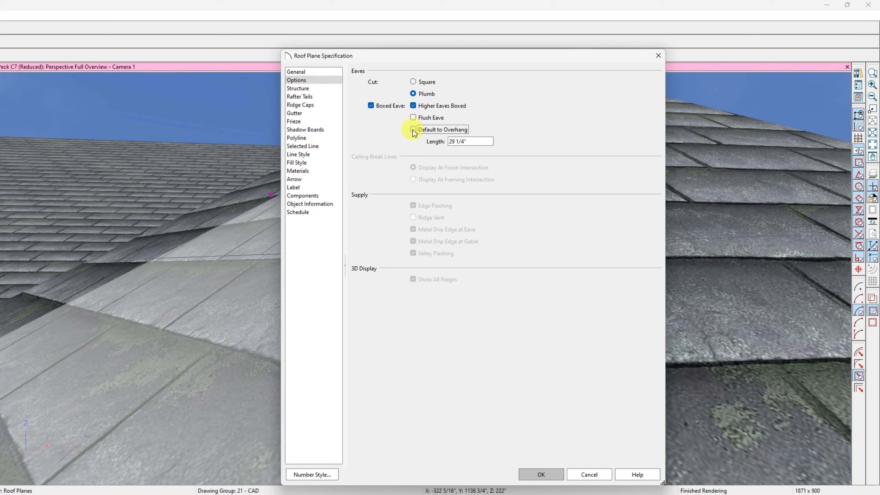
{"action": "left_click", "coordinate": [413, 131]}
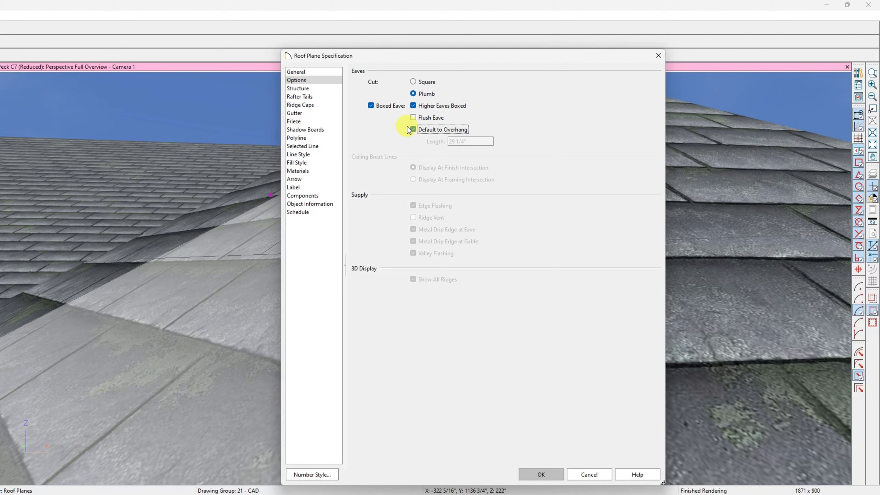
{"action": "left_click", "coordinate": [413, 129]}
{"action": "left_click", "coordinate": [413, 130]}
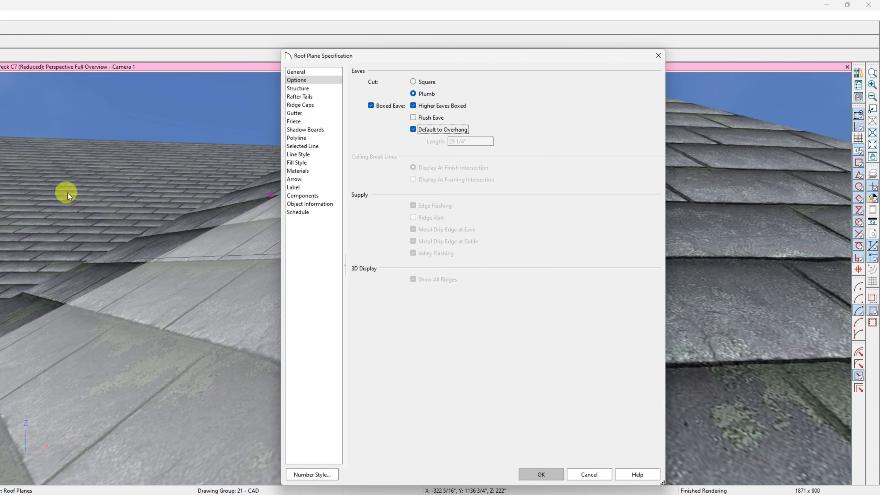
Step: Enable Eave Sub Fascia and Build Roof Framing in the selected roof plane's structure settings and apply them
{"action": "left_click", "coordinate": [305, 89]}
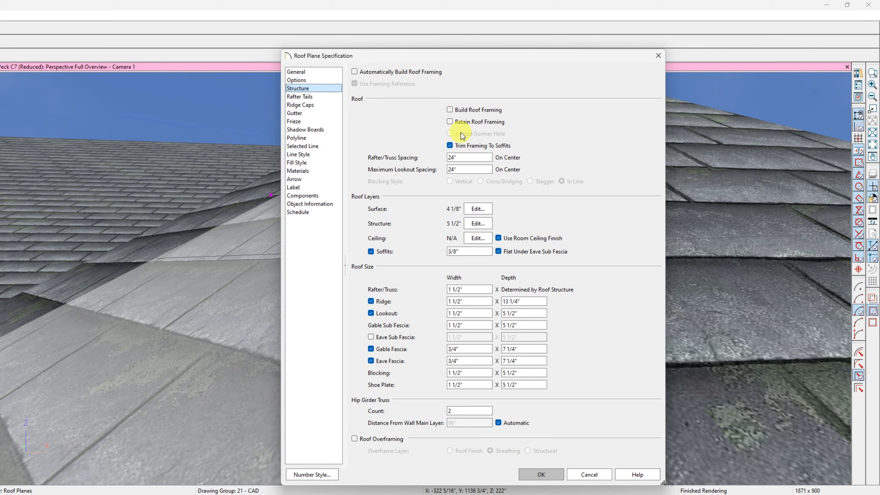
{"action": "left_click", "coordinate": [385, 339]}
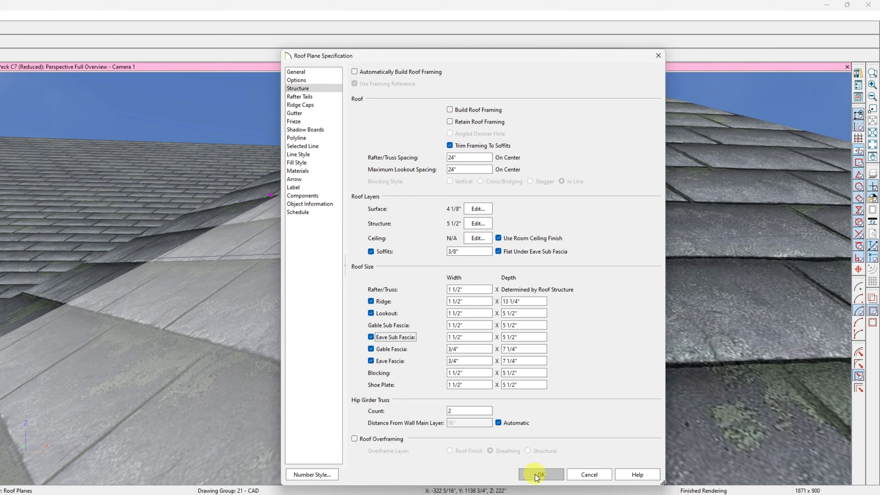
{"action": "left_click", "coordinate": [449, 110]}
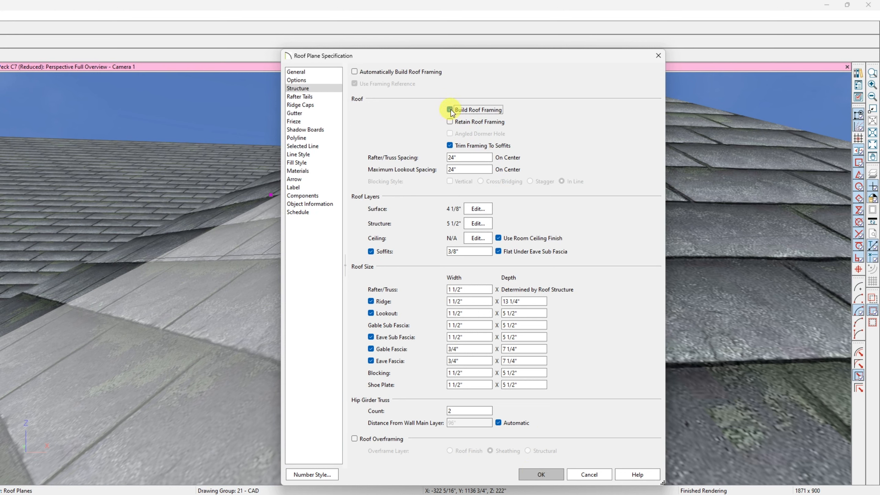
{"action": "left_click", "coordinate": [533, 475]}
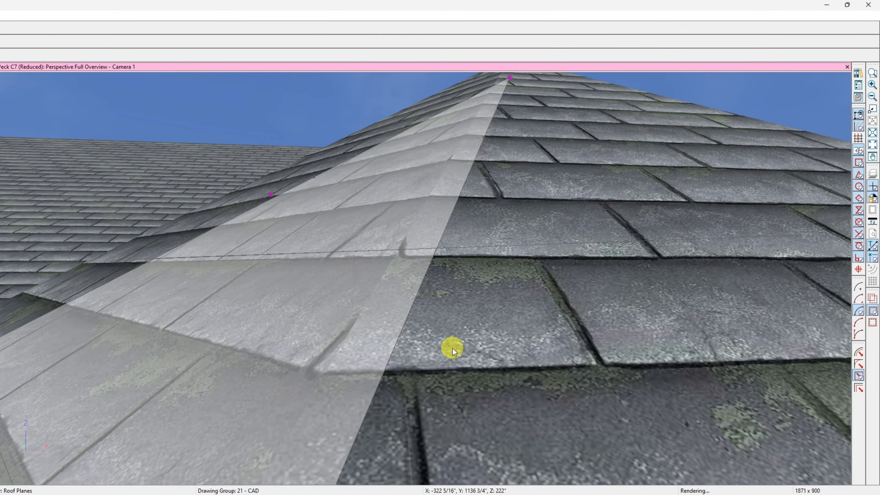
Step: Examine the framing and trusses inside the roof space, and the bay roof and porch from outside
{"action": "scroll", "coordinate": [453, 347], "scroll_direction": "down", "scroll_amount": 5}
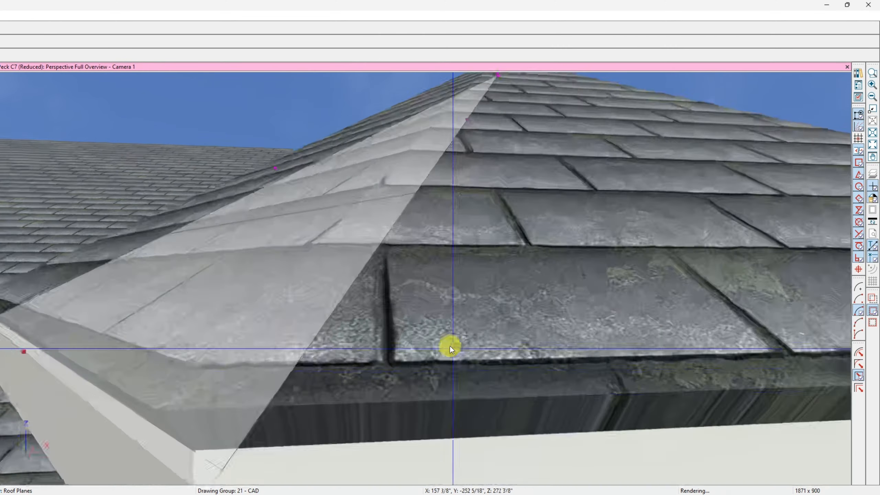
{"action": "scroll", "coordinate": [432, 324], "scroll_direction": "down", "scroll_amount": 10}
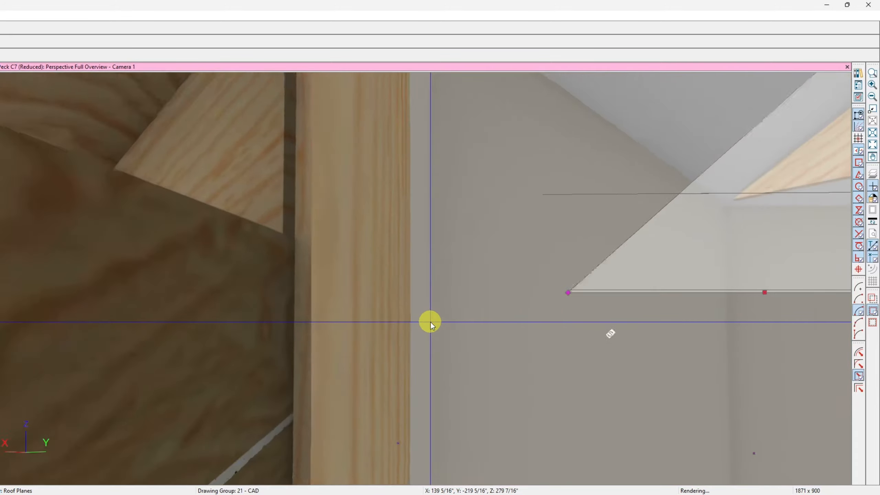
{"action": "scroll", "coordinate": [430, 323], "scroll_direction": "down", "scroll_amount": 8}
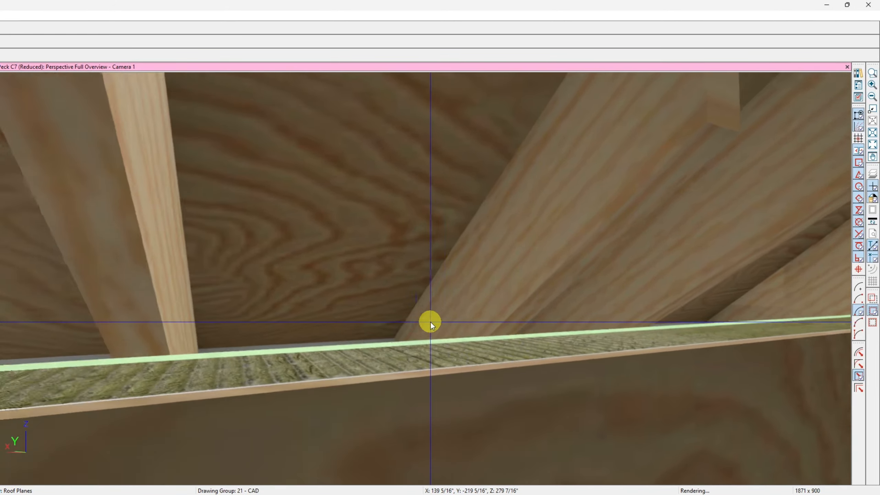
{"action": "scroll", "coordinate": [430, 321], "scroll_direction": "down", "scroll_amount": 8}
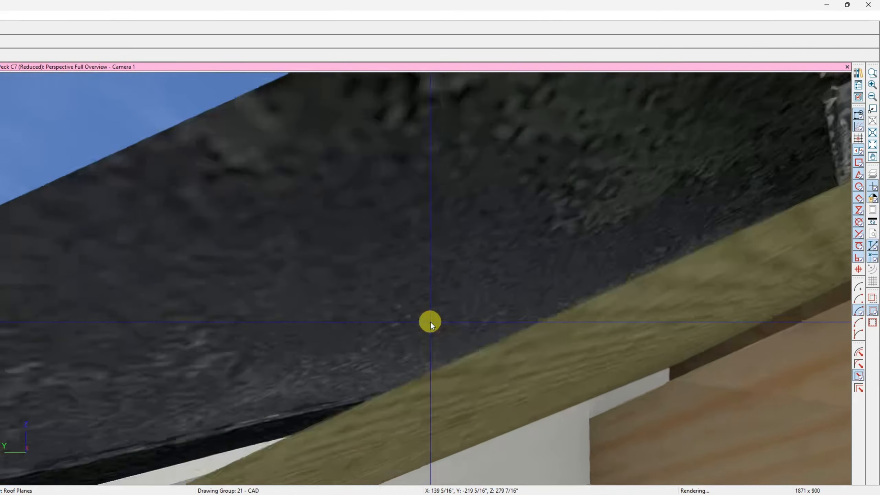
{"action": "scroll", "coordinate": [447, 293], "scroll_direction": "down", "scroll_amount": 8}
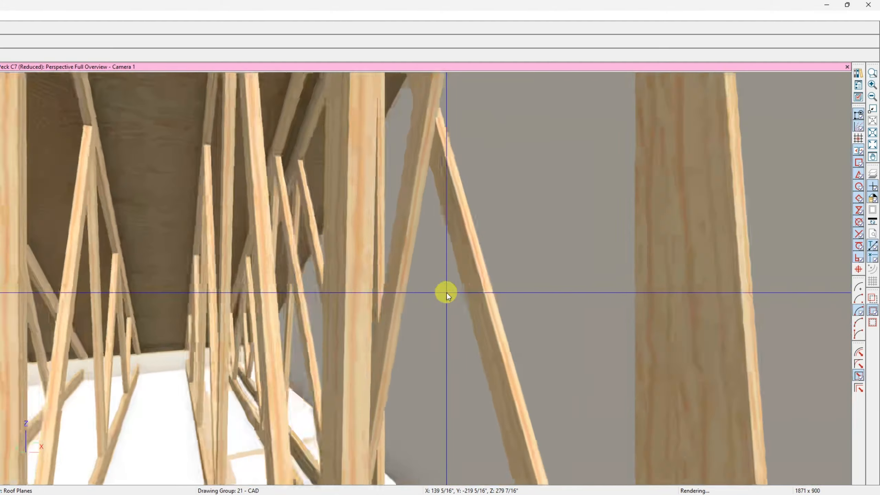
{"action": "scroll", "coordinate": [442, 295], "scroll_direction": "down", "scroll_amount": 2}
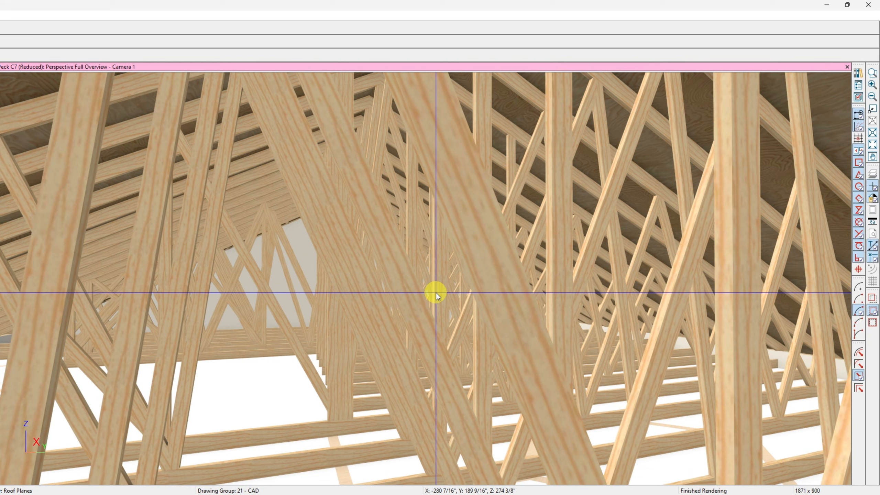
{"action": "scroll", "coordinate": [436, 325], "scroll_direction": "down", "scroll_amount": 3}
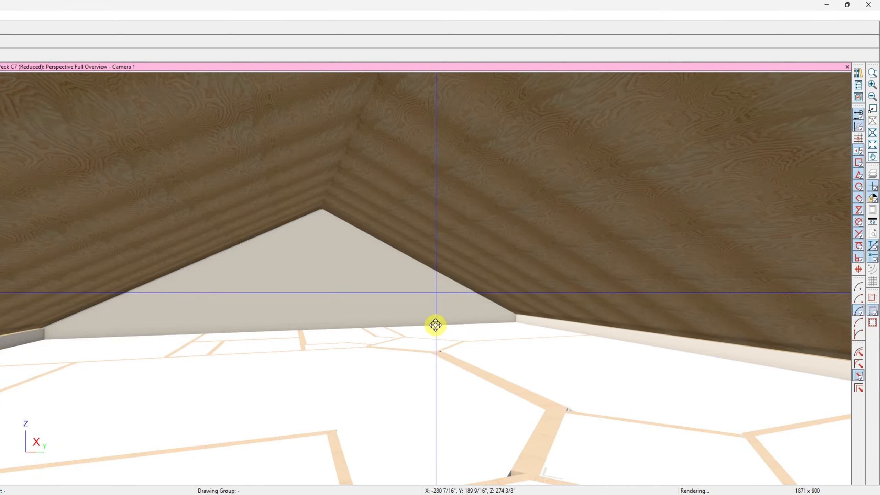
{"action": "scroll", "coordinate": [436, 325], "scroll_direction": "down", "scroll_amount": 5}
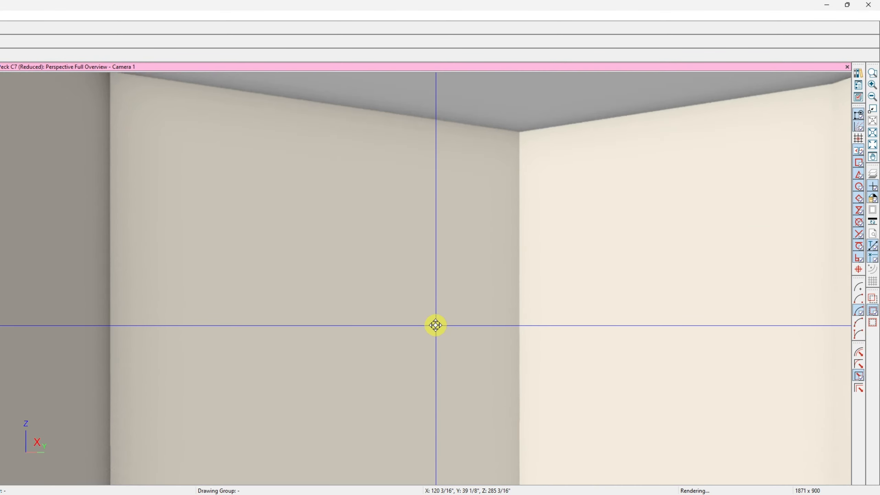
{"action": "scroll", "coordinate": [435, 325], "scroll_direction": "down", "scroll_amount": 6}
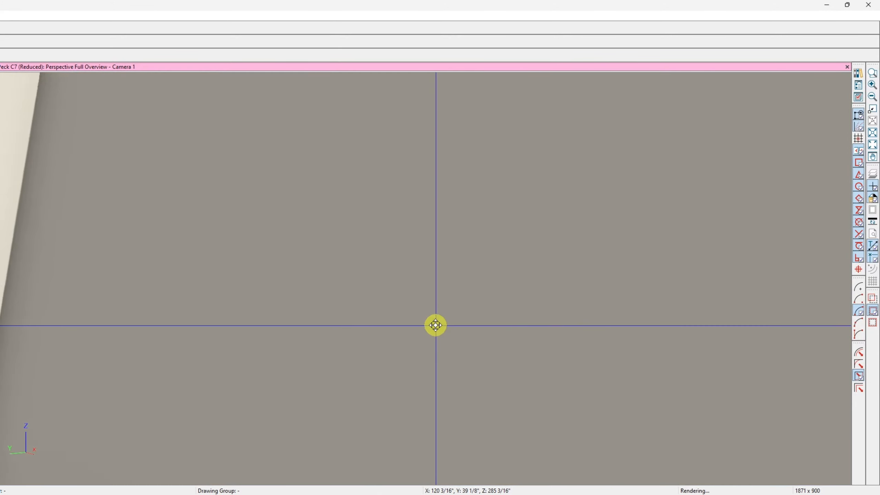
{"action": "scroll", "coordinate": [435, 324], "scroll_direction": "up", "scroll_amount": 8}
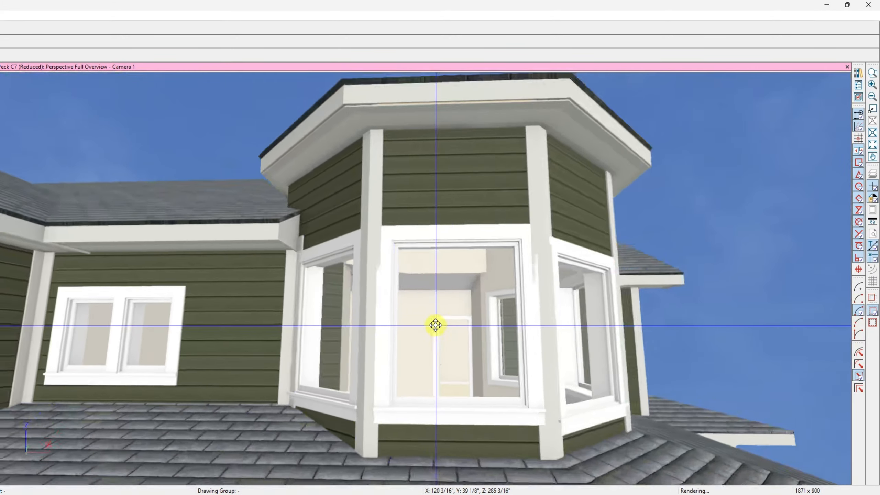
{"action": "scroll", "coordinate": [436, 325], "scroll_direction": "down", "scroll_amount": 6}
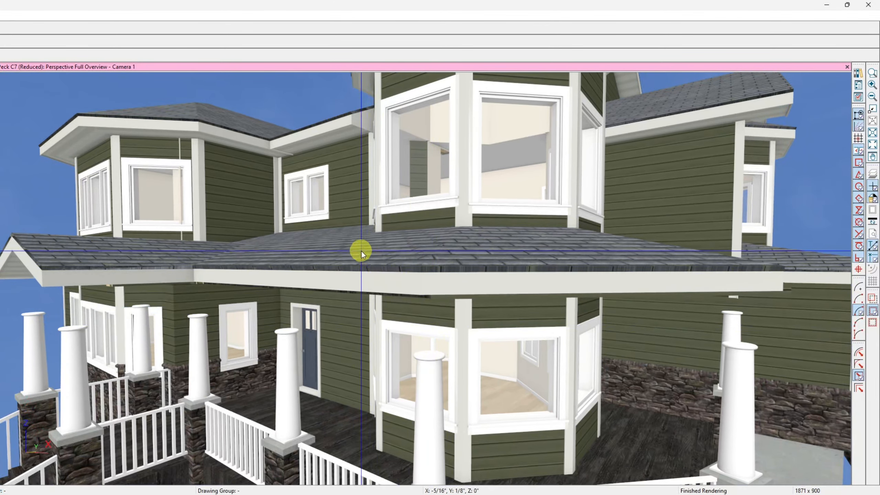
Step: Build the roof framing for the model with the Build Framing tool, leaving automatic roof framing off and declining the offered display change
{"action": "left_click", "coordinate": [361, 251]}
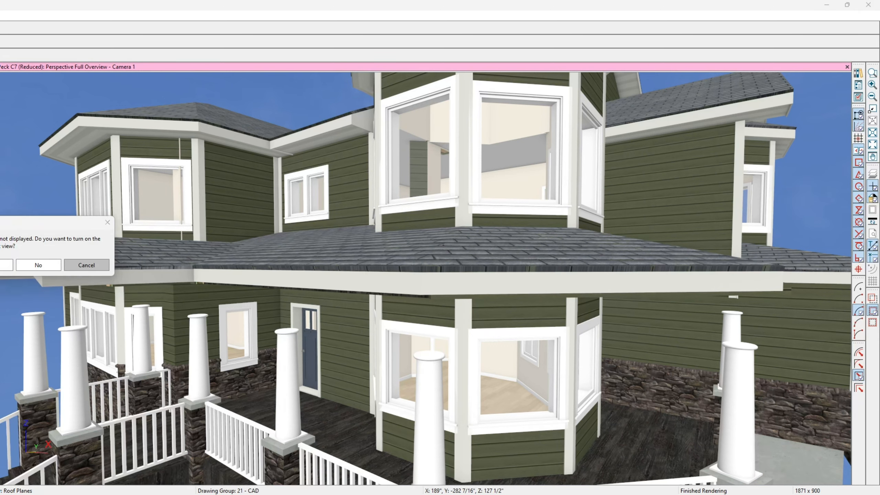
{"action": "left_click", "coordinate": [33, 267]}
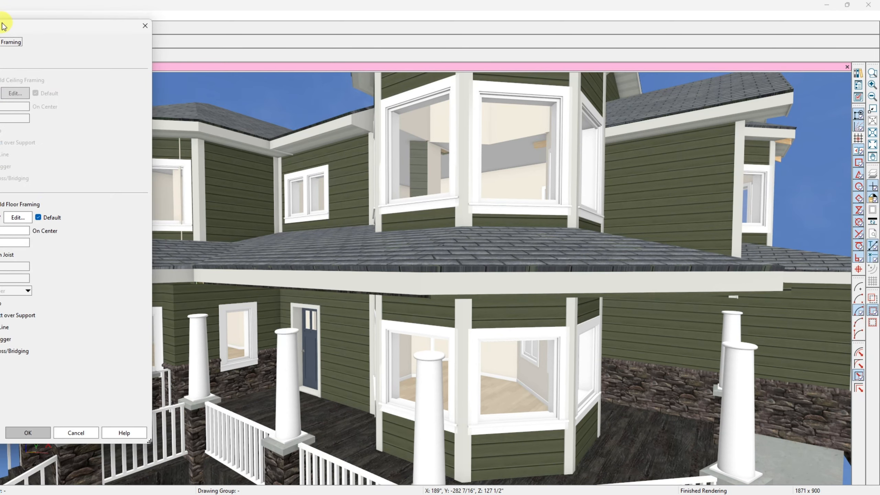
{"action": "left_click_drag", "start_coordinate": [3, 24], "coordinate": [373, 47]}
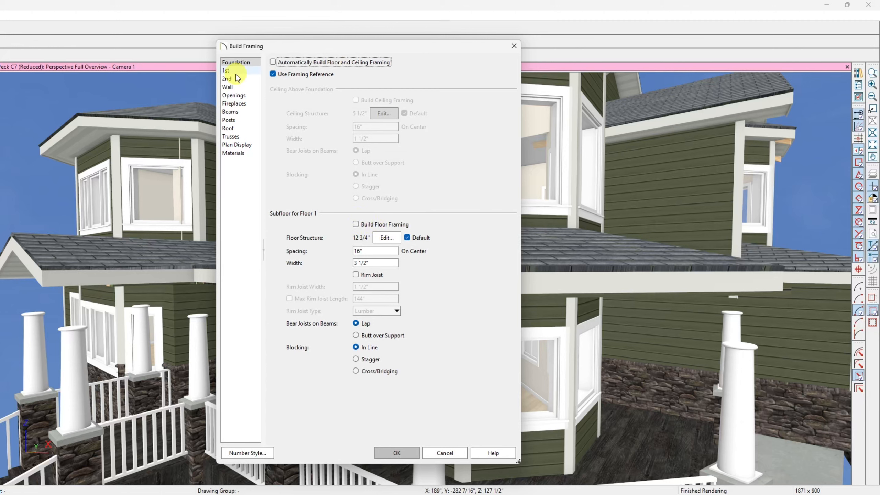
{"action": "left_click", "coordinate": [234, 129]}
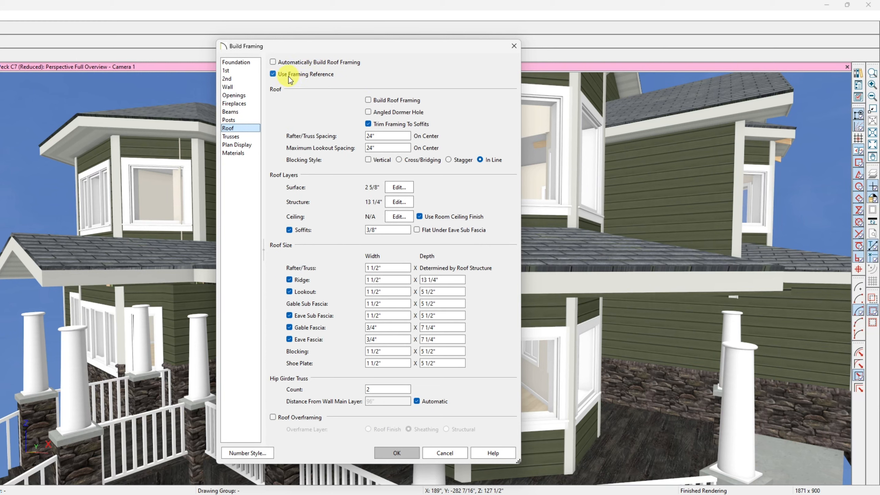
{"action": "left_click", "coordinate": [272, 63]}
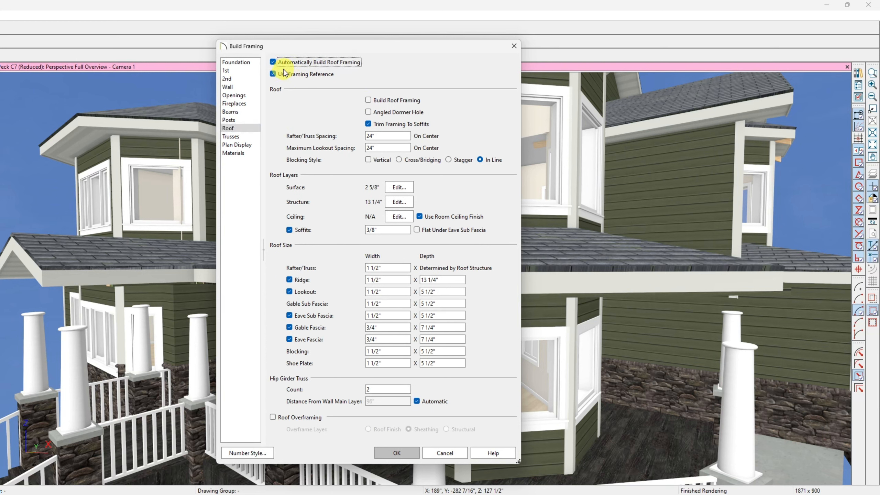
{"action": "left_click", "coordinate": [273, 62]}
{"action": "left_click", "coordinate": [368, 100]}
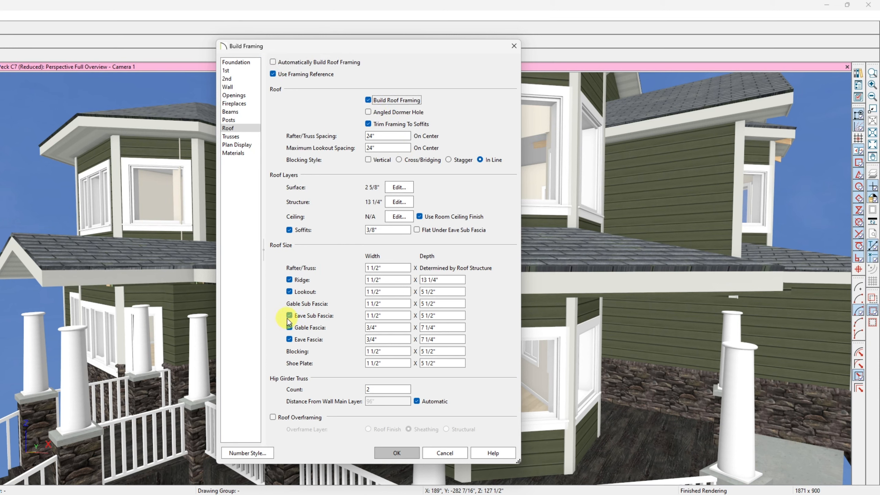
{"action": "left_click", "coordinate": [391, 454]}
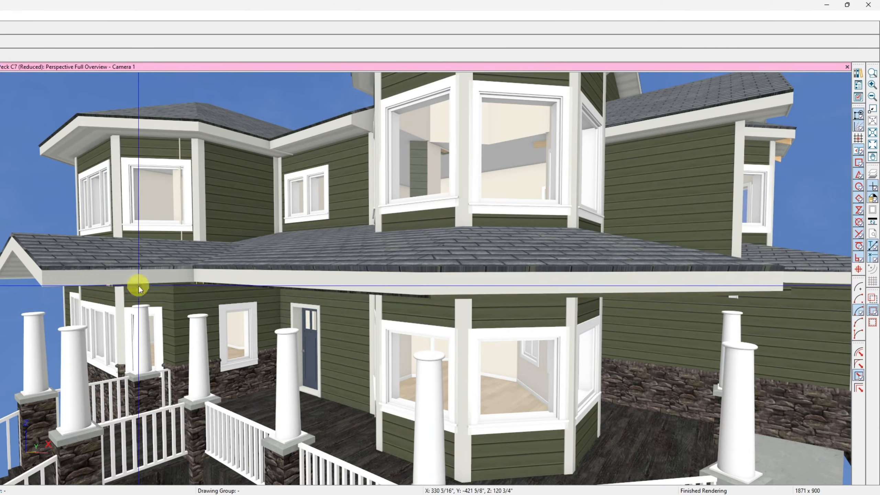
Step: Examine the framing beneath the porch roof and around the bay, inside the house and from the exterior
{"action": "middle_click_drag", "start_coordinate": [342, 277], "coordinate": [434, 138]}
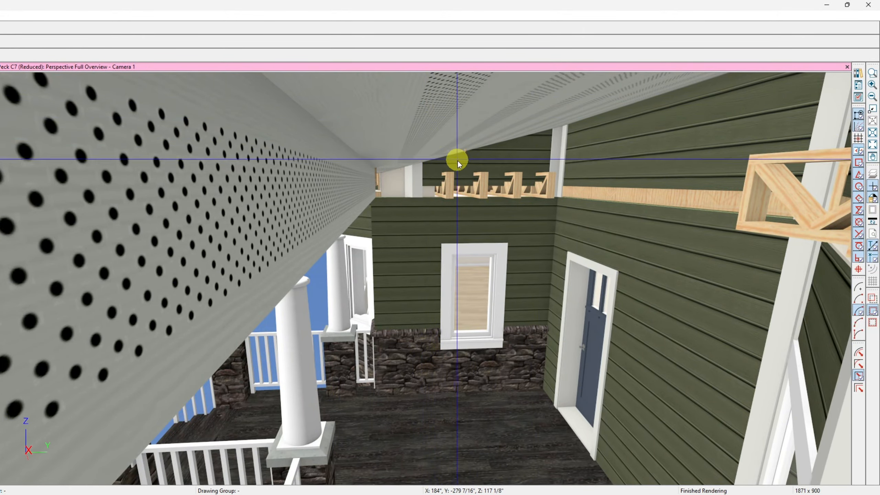
{"action": "middle_click_drag", "start_coordinate": [454, 179], "coordinate": [367, 282]}
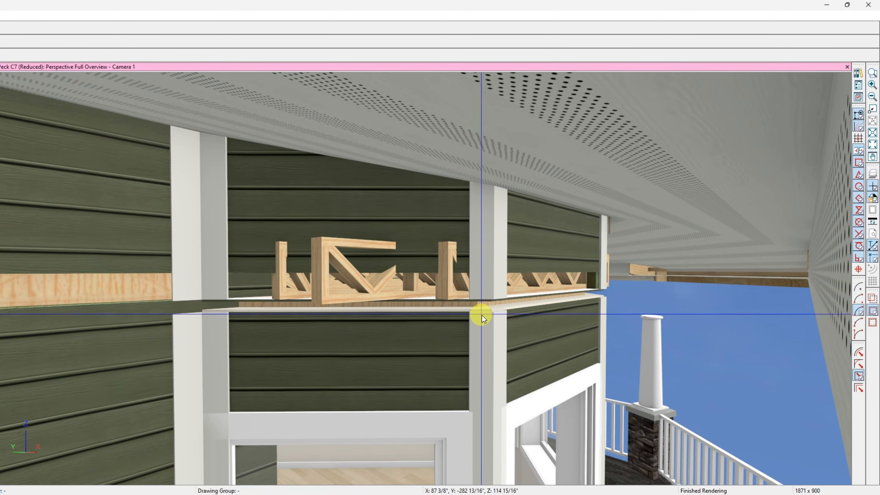
{"action": "middle_click_drag", "start_coordinate": [178, 295], "coordinate": [196, 293]}
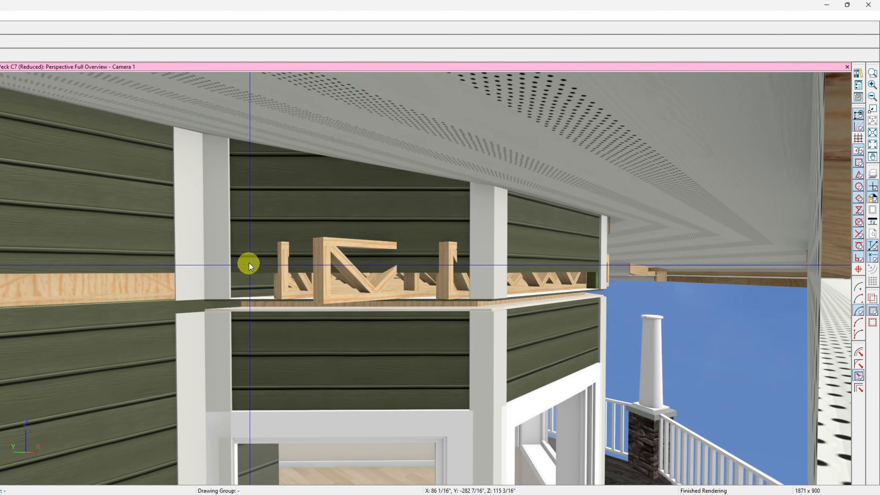
{"action": "middle_click_drag", "start_coordinate": [252, 268], "coordinate": [254, 266]}
{"action": "left_click_drag", "start_coordinate": [255, 265], "coordinate": [385, 373]}
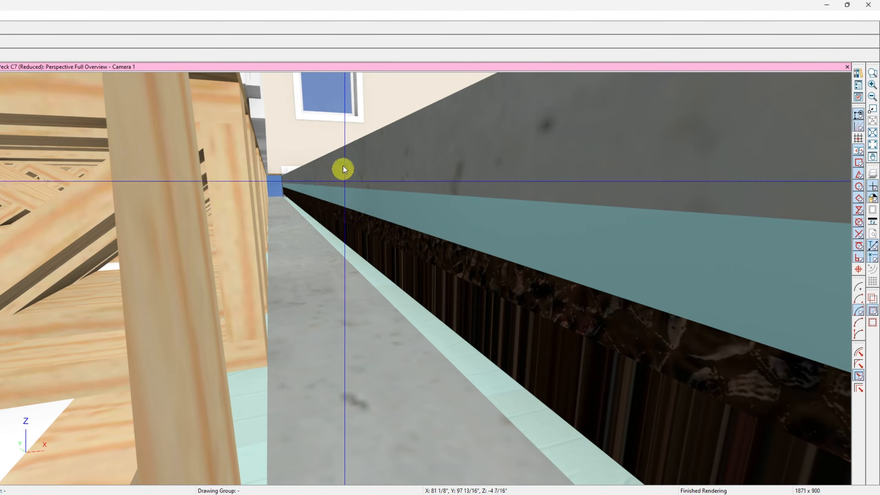
{"action": "left_click_drag", "start_coordinate": [364, 250], "coordinate": [218, 209]}
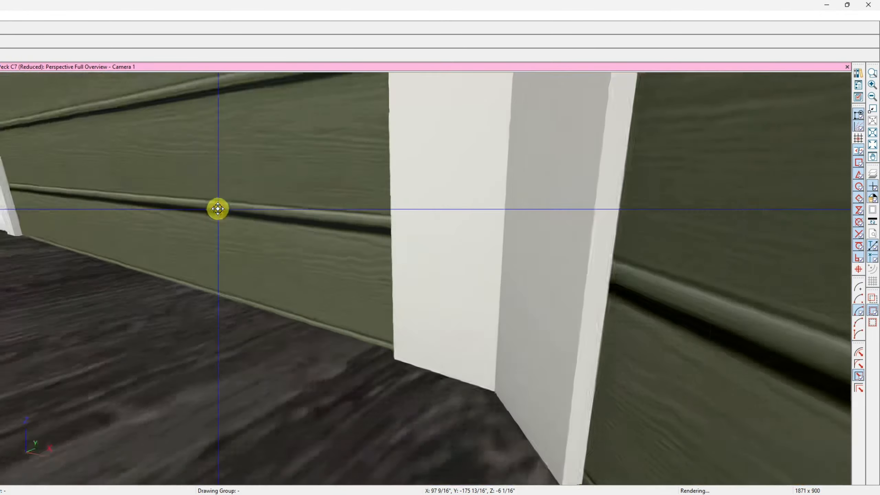
{"action": "left_click_drag", "start_coordinate": [218, 209], "coordinate": [359, 191]}
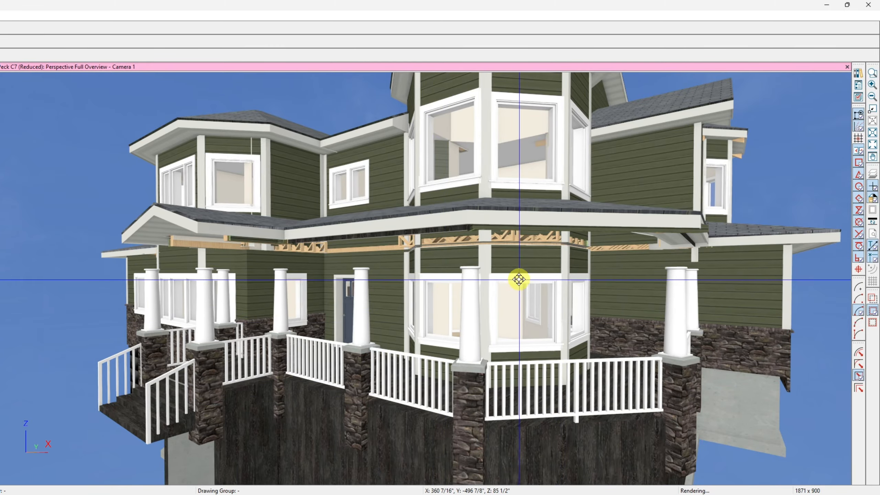
{"action": "mouse_move", "coordinate": [519, 277]}
{"action": "left_mouse_down"}
{"action": "mouse_move", "coordinate": [519, 261]}
{"action": "mouse_move", "coordinate": [522, 276]}
{"action": "left_mouse_up"}
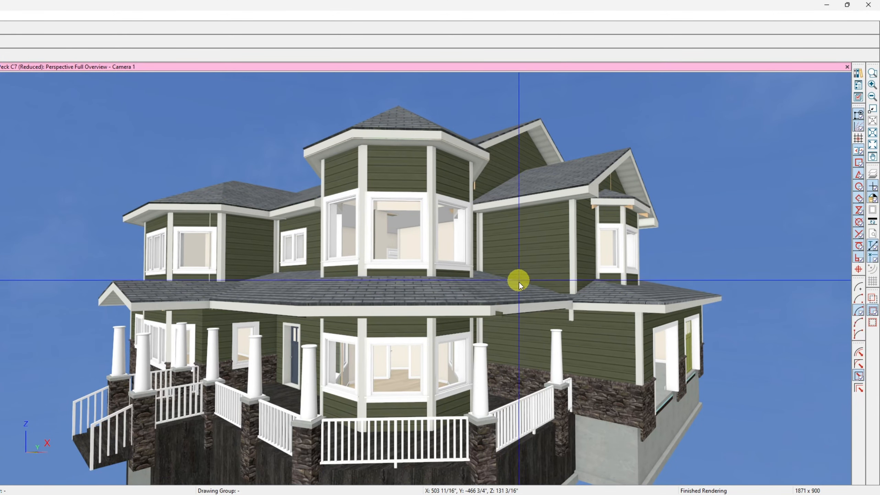